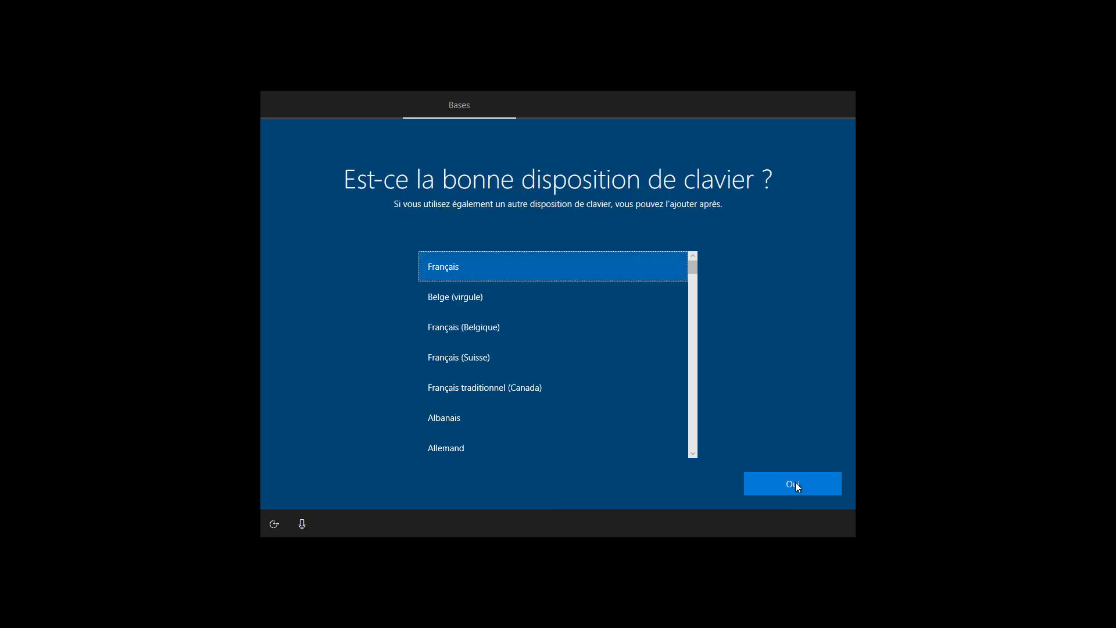
# Keep the Français keyboard layout and skip adding a second layout.
pyautogui.click(796, 482)
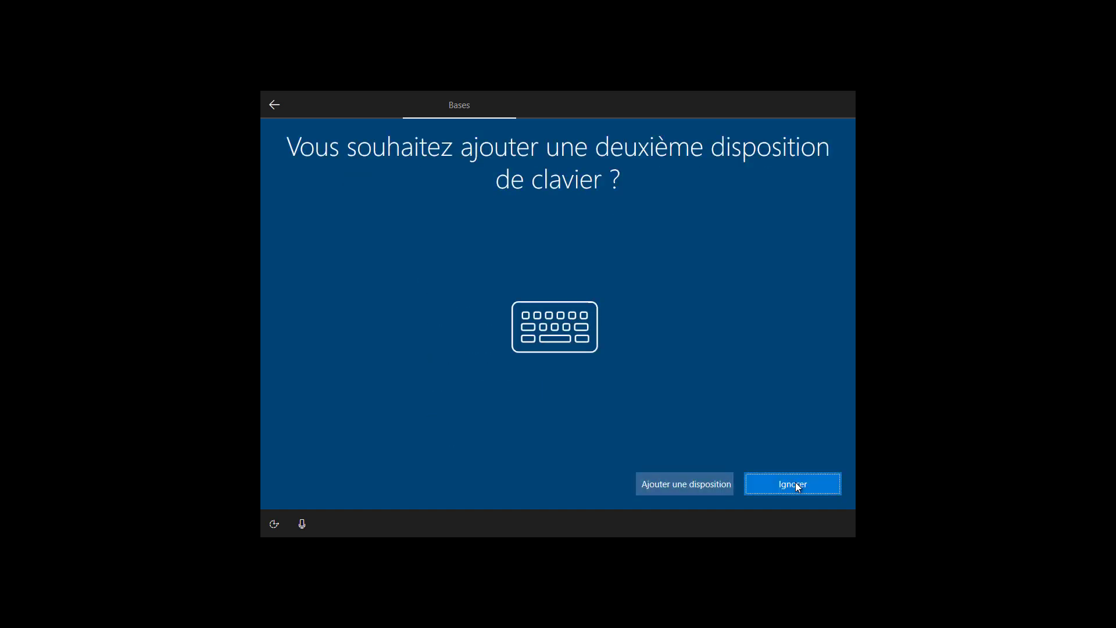
pyautogui.click(797, 486)
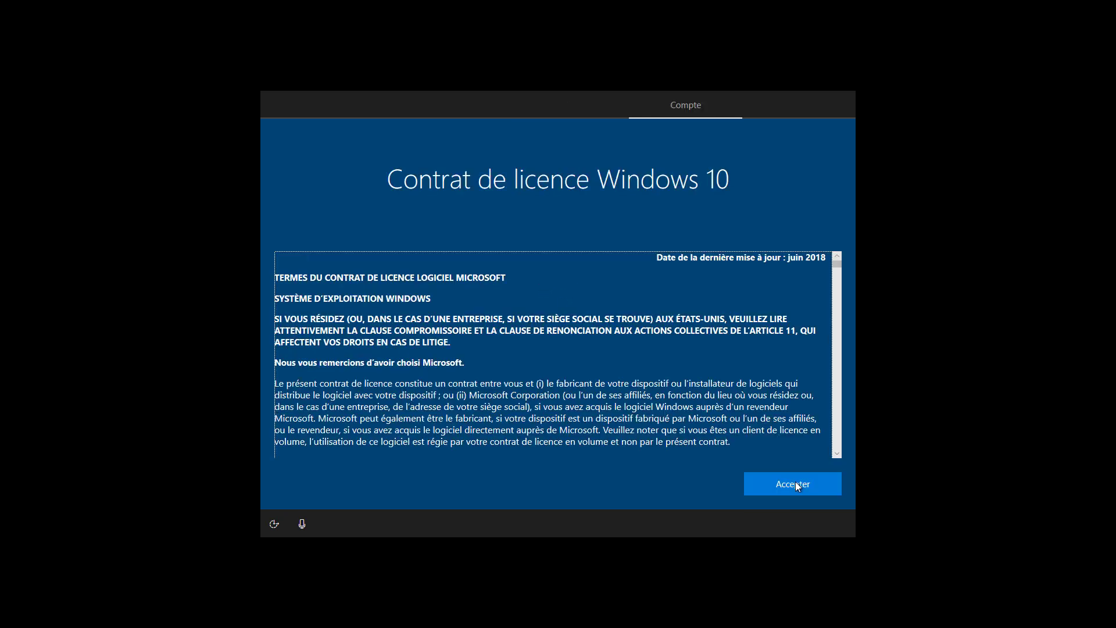
# Accept the Windows 10 licence agreement and enter the local account name.
pyautogui.click(795, 484)
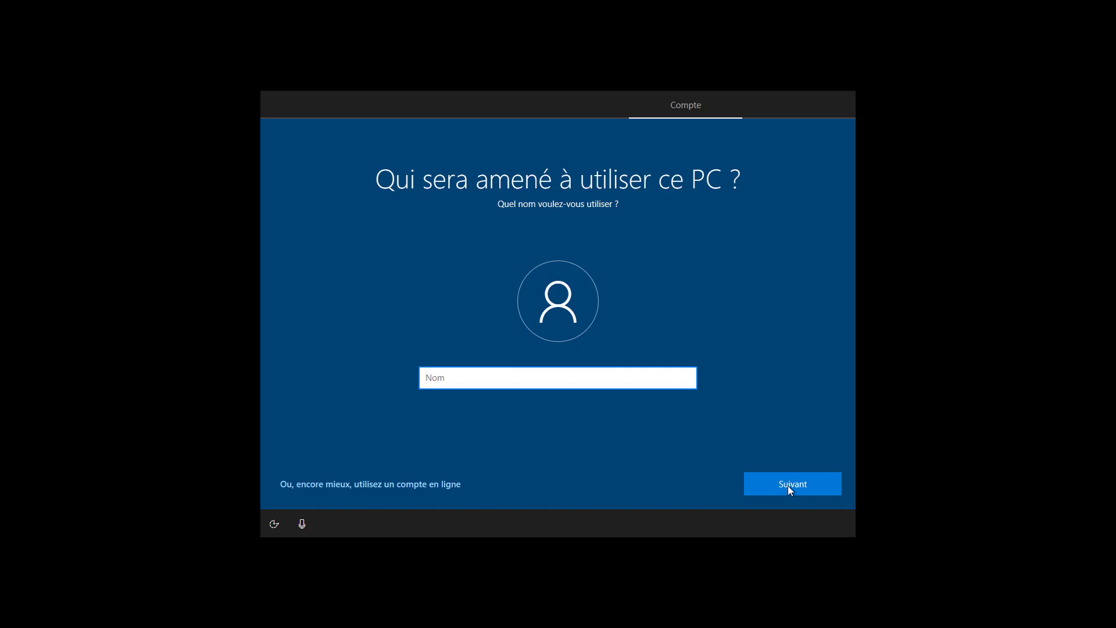
pyautogui.write('Ludovic')
pyautogui.click(788, 485)
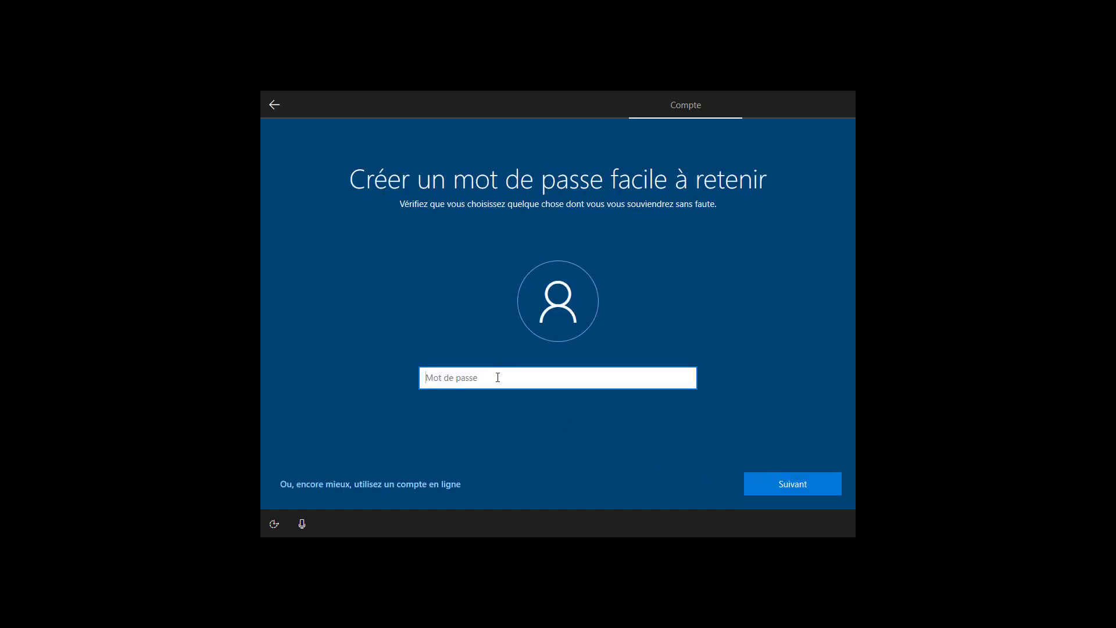
# Set the account password and confirm it by entering it again.
pyautogui.write('*********')
pyautogui.press('Return')
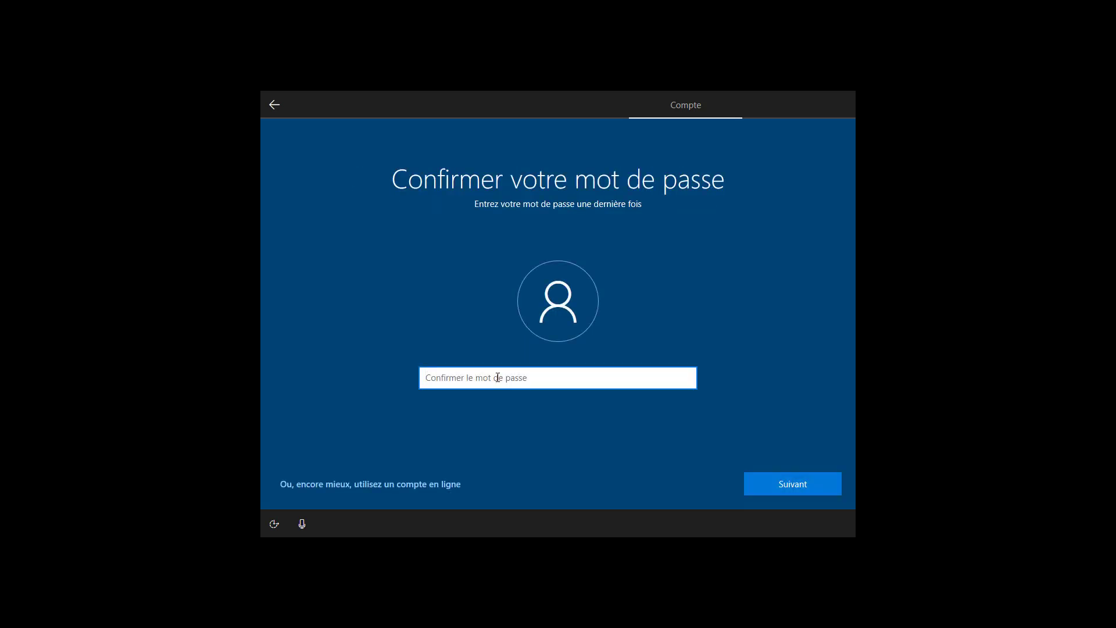
pyautogui.write('**********')
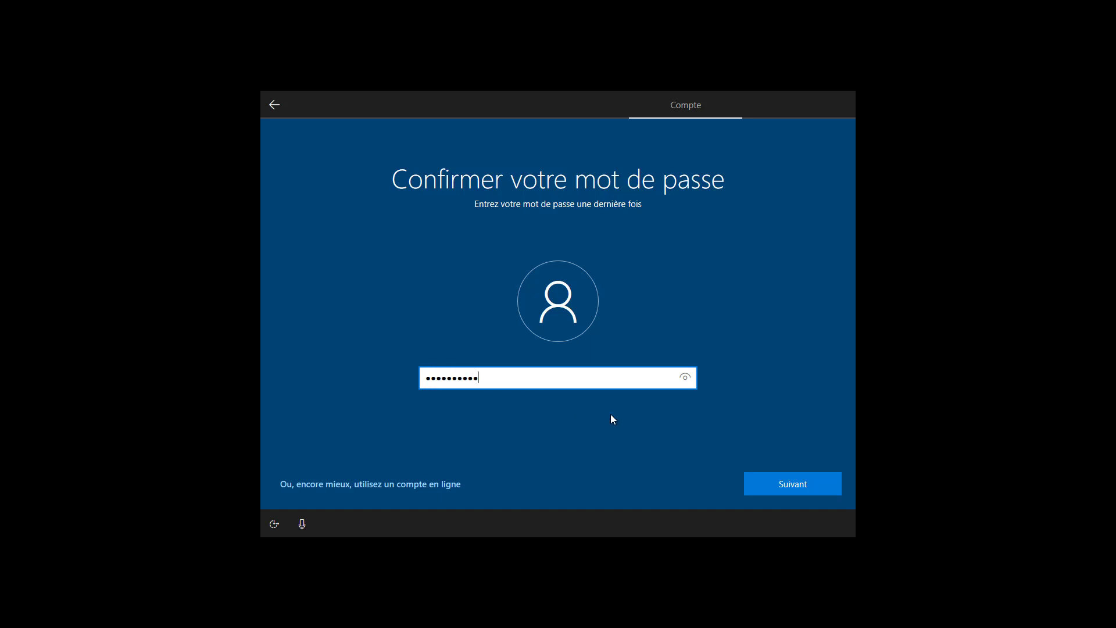
pyautogui.click(810, 484)
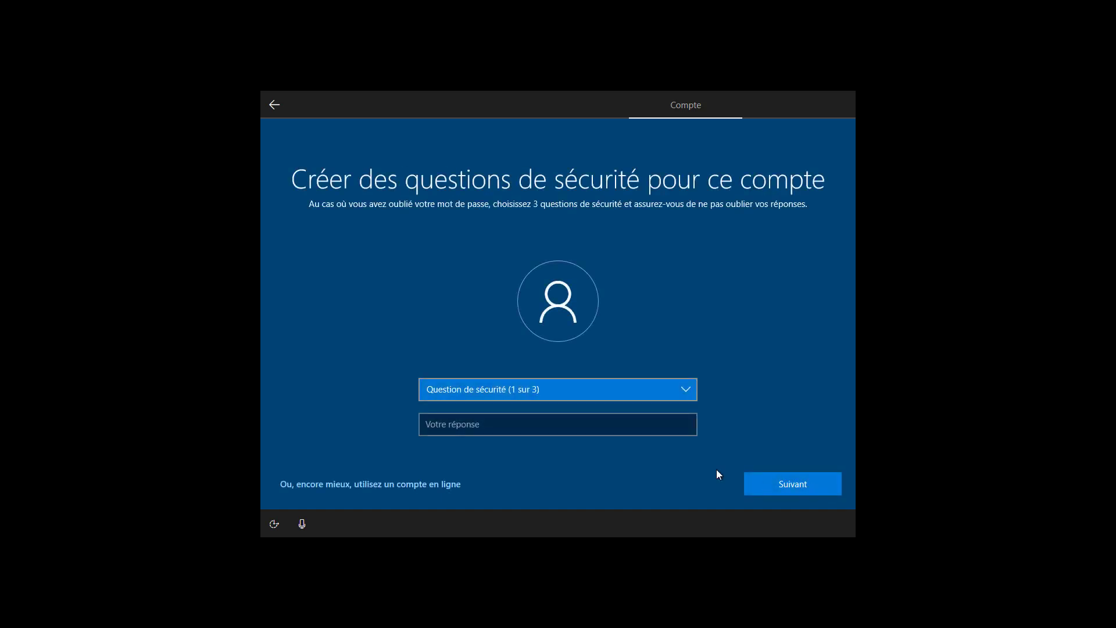
# Choose the first pet's name security question and enter its answer.
pyautogui.click(560, 393)
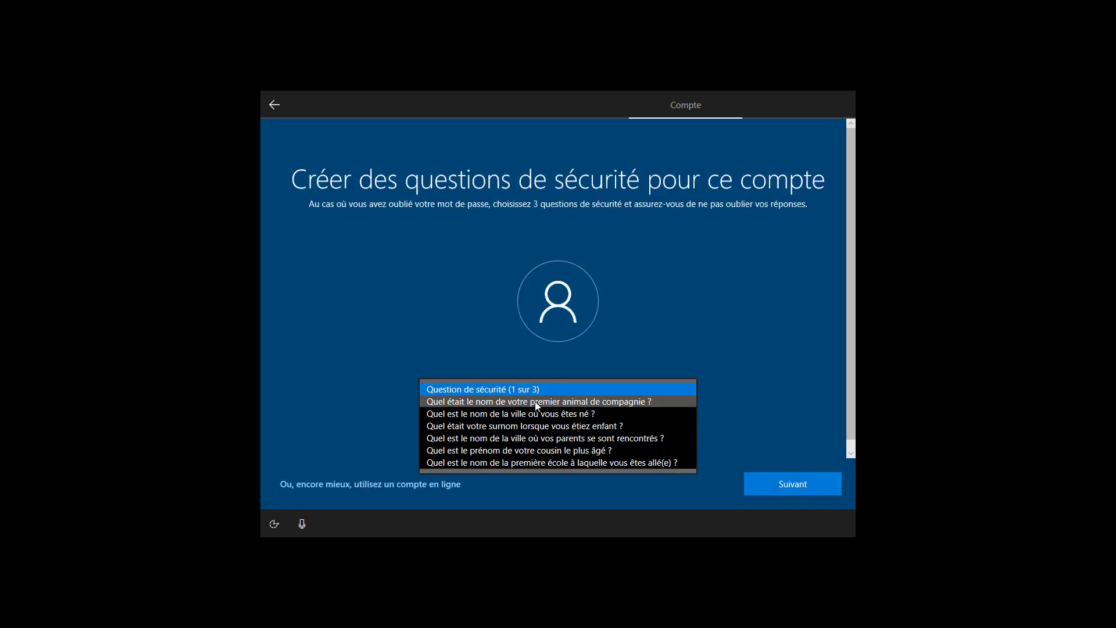
pyautogui.click(535, 402)
pyautogui.click(513, 424)
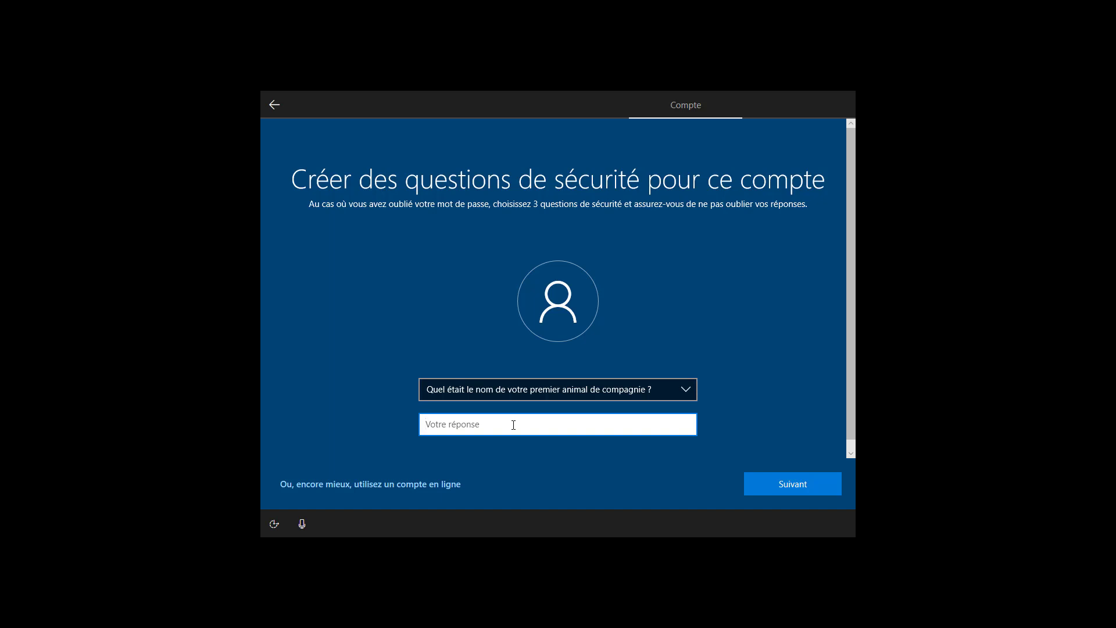
pyautogui.click(790, 486)
# Choose the birth city security question and enter its answer.
pyautogui.click(579, 394)
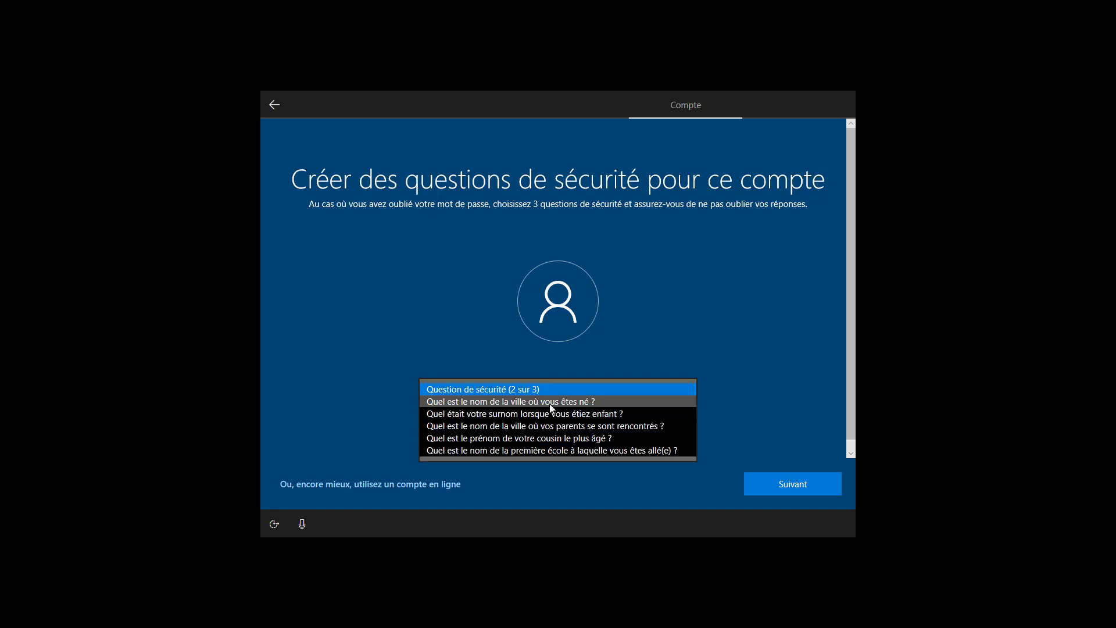
pyautogui.click(550, 403)
pyautogui.click(547, 424)
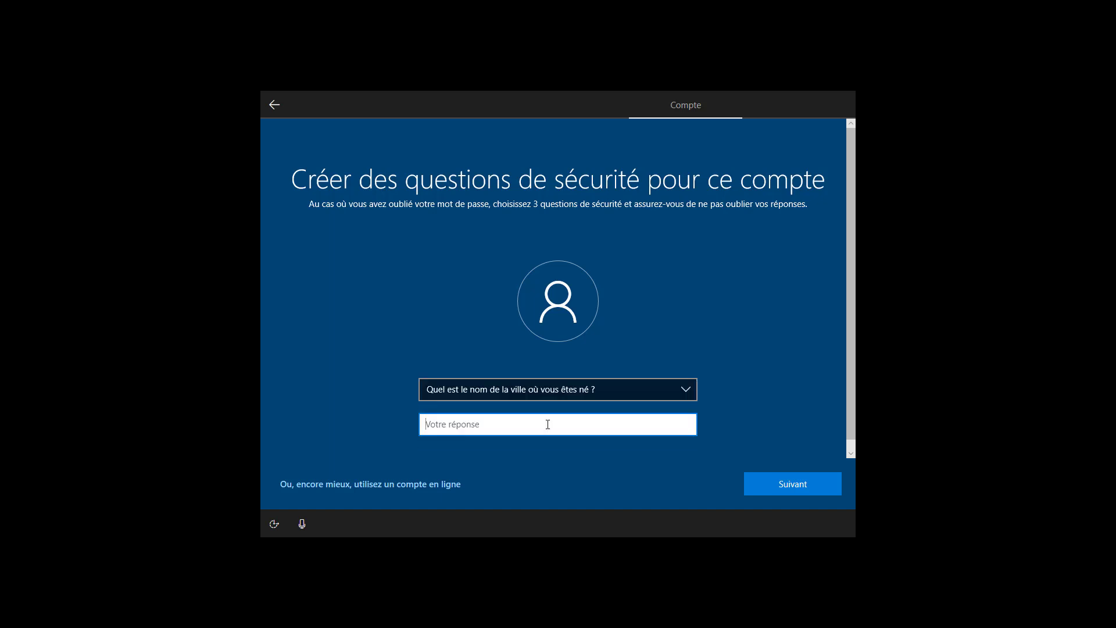
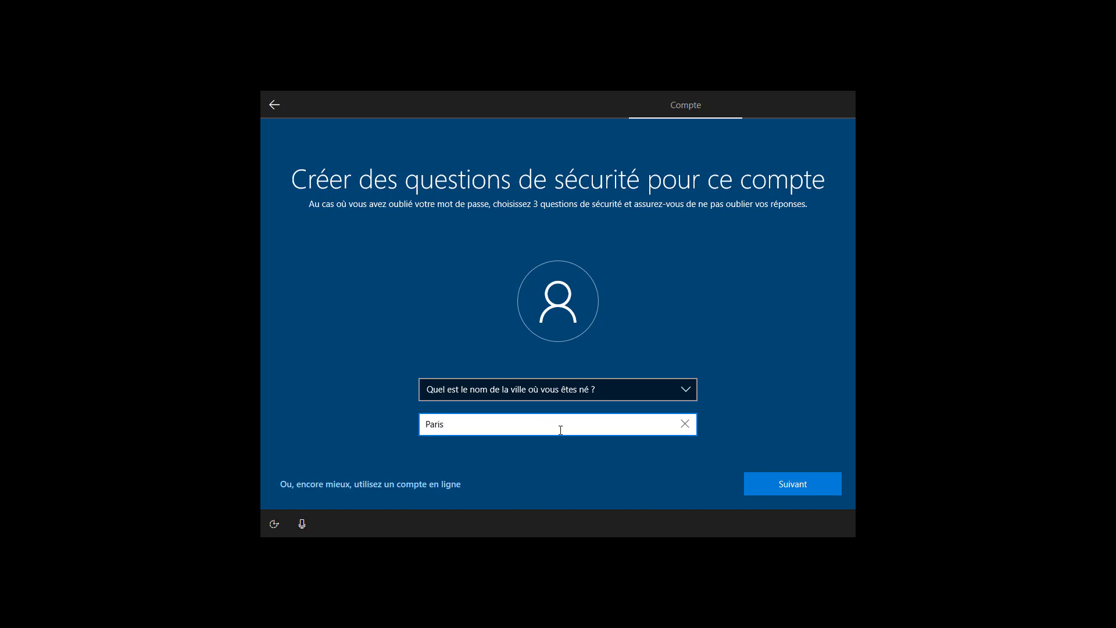
pyautogui.click(773, 480)
# Choose the childhood nickname security question and enter its answer.
pyautogui.click(594, 391)
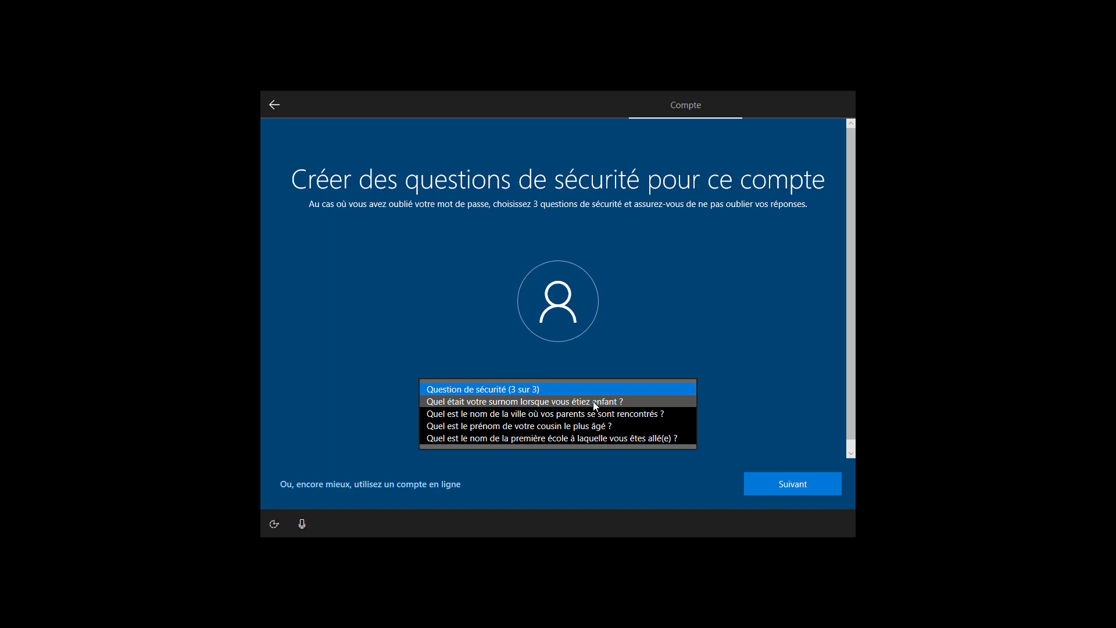
pyautogui.click(594, 402)
pyautogui.click(573, 420)
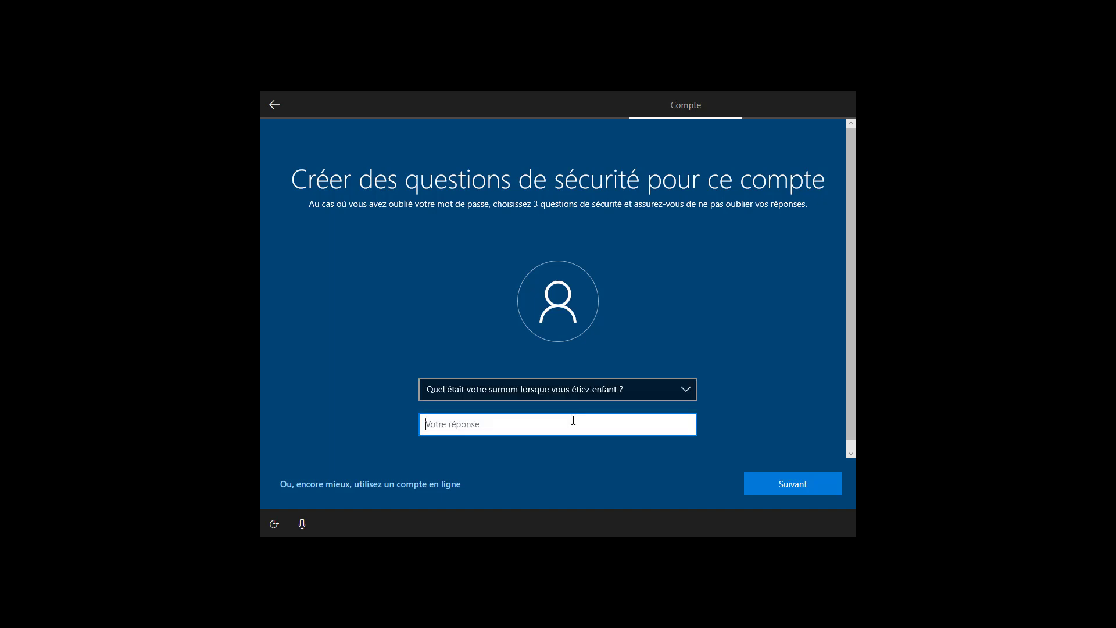
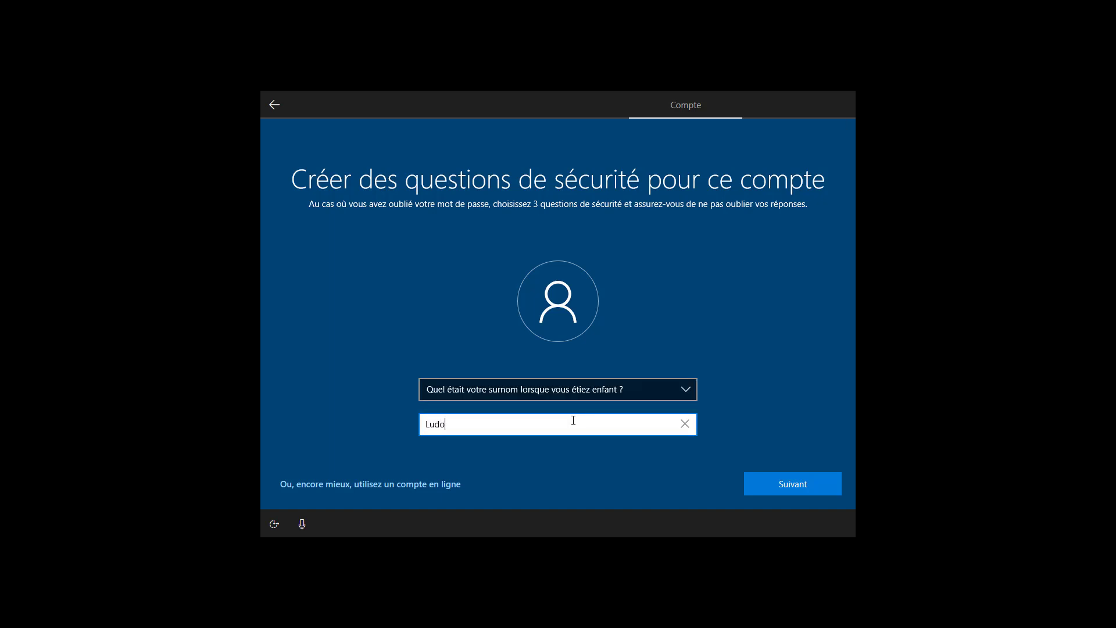
pyautogui.click(775, 483)
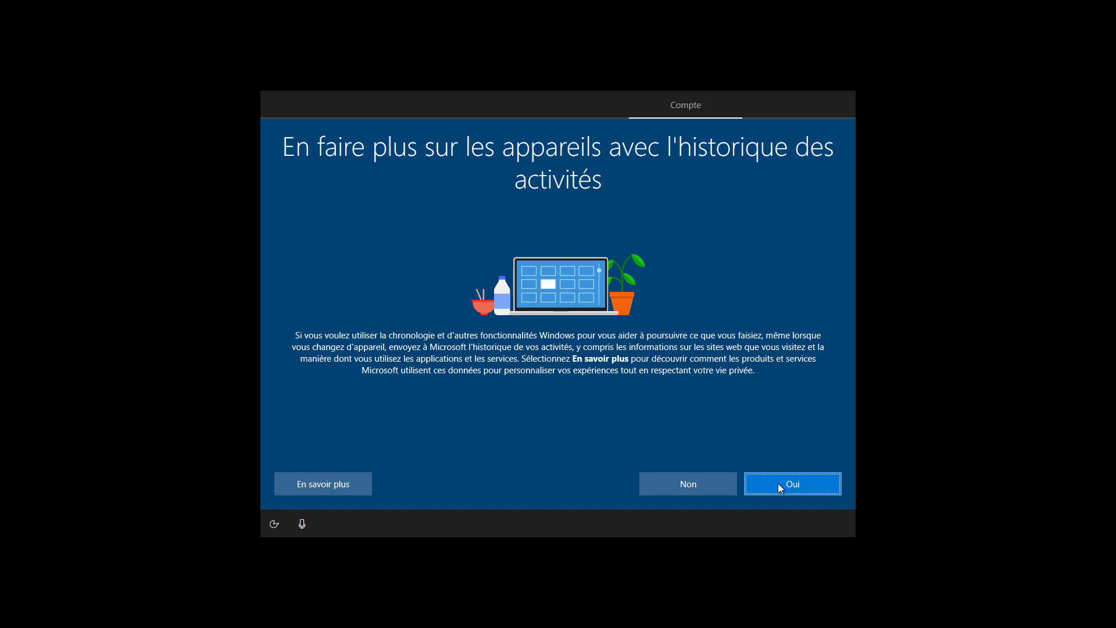
# Decline activity history, Cortana and online speech recognition.
pyautogui.click(671, 483)
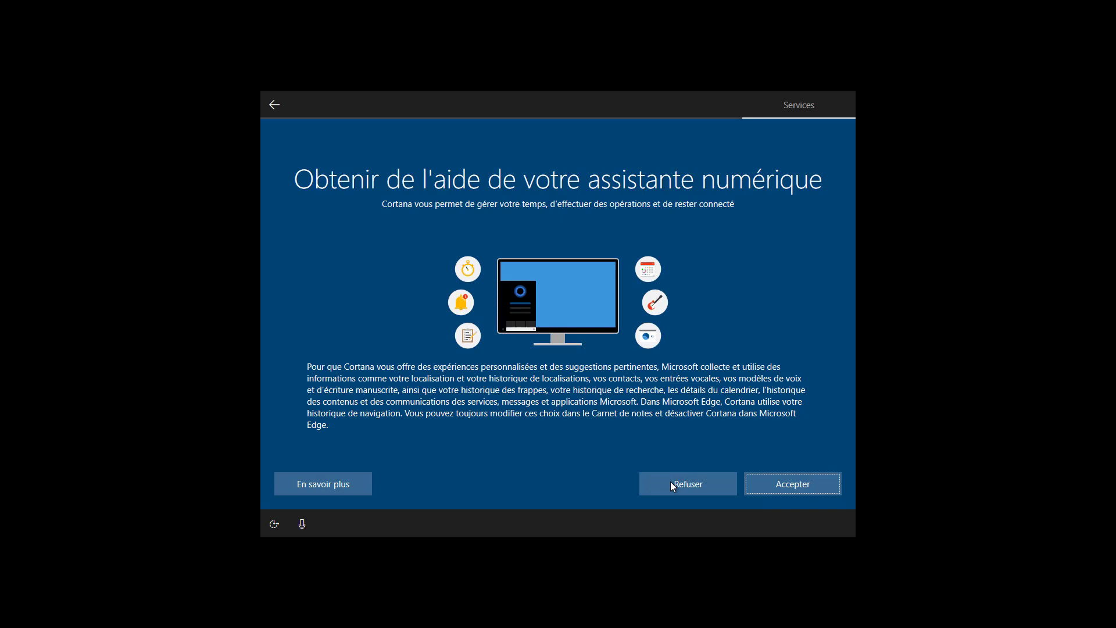
pyautogui.click(671, 481)
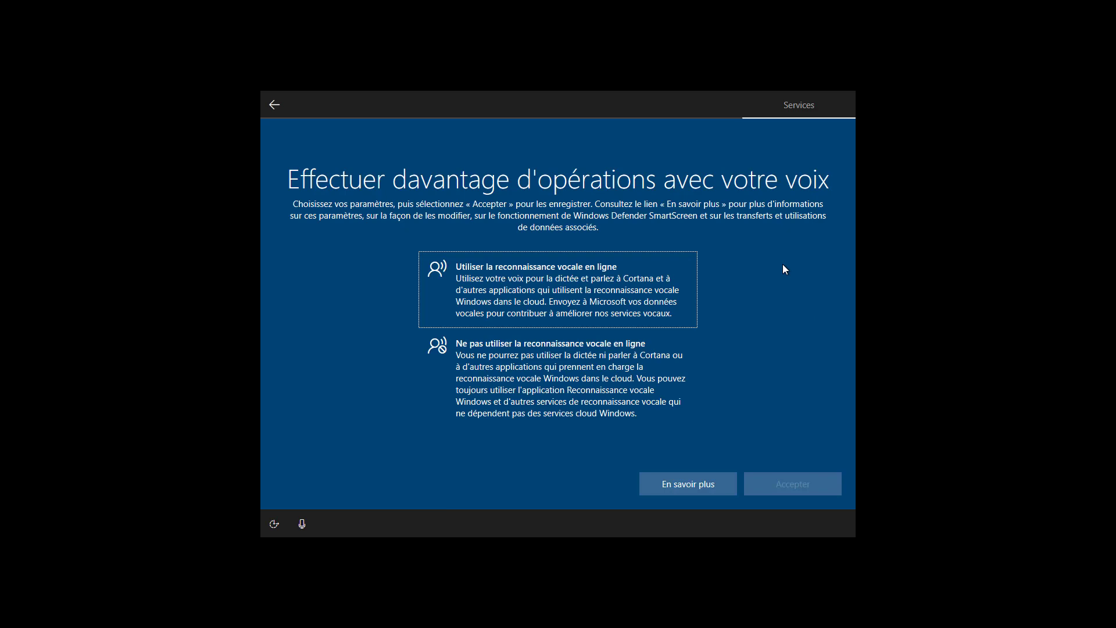
pyautogui.click(580, 353)
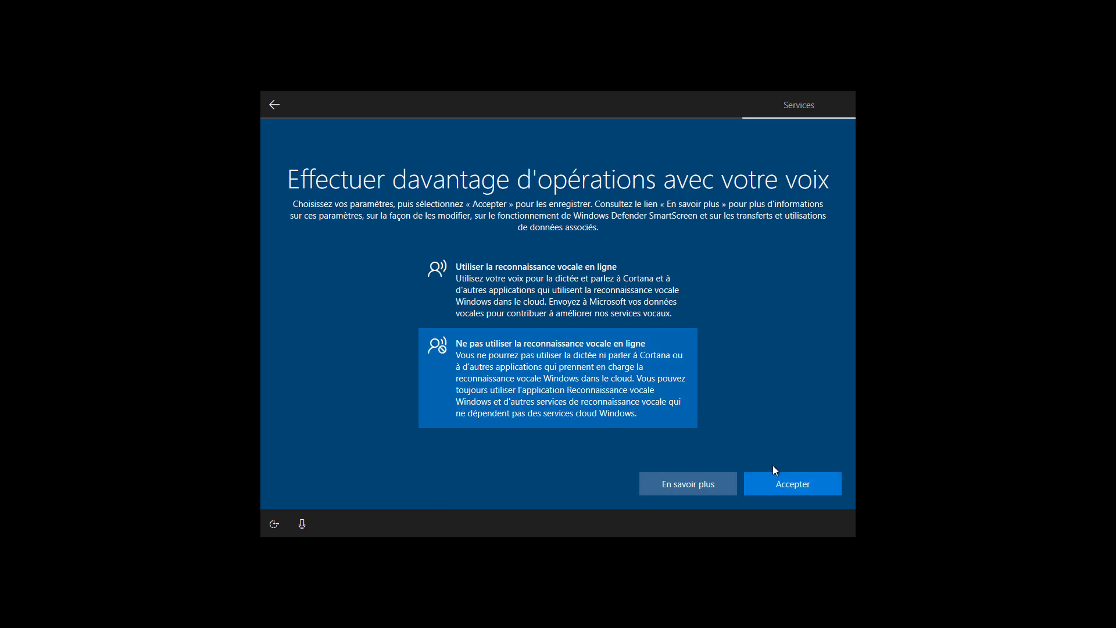
pyautogui.click(776, 484)
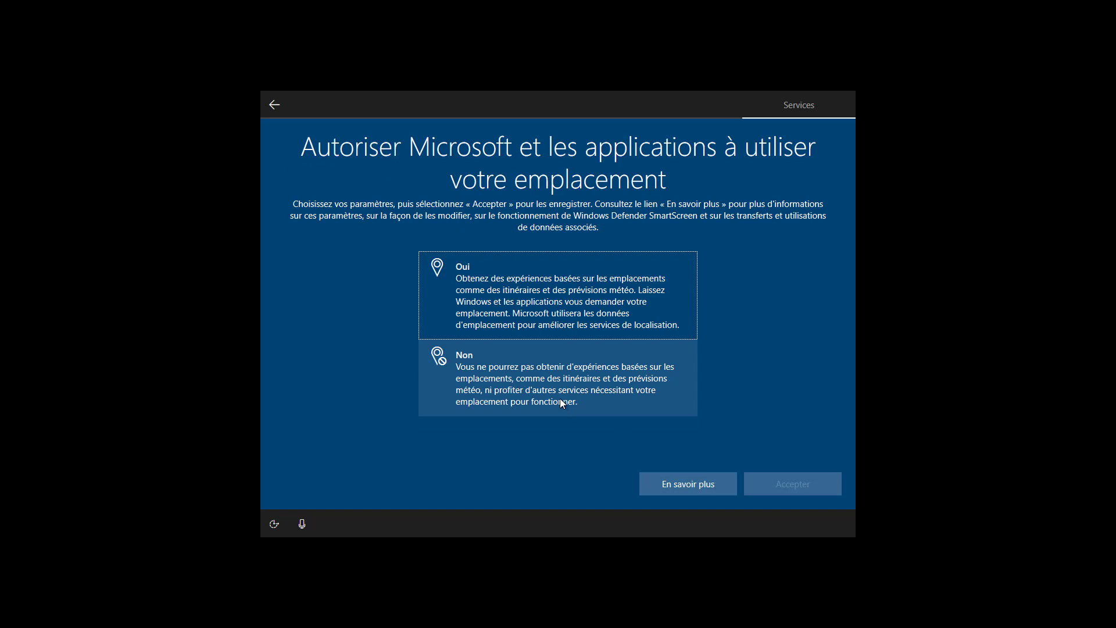
# Refuse location and Find my device, and set diagnostic data to Basique.
pyautogui.click(561, 400)
pyautogui.click(797, 484)
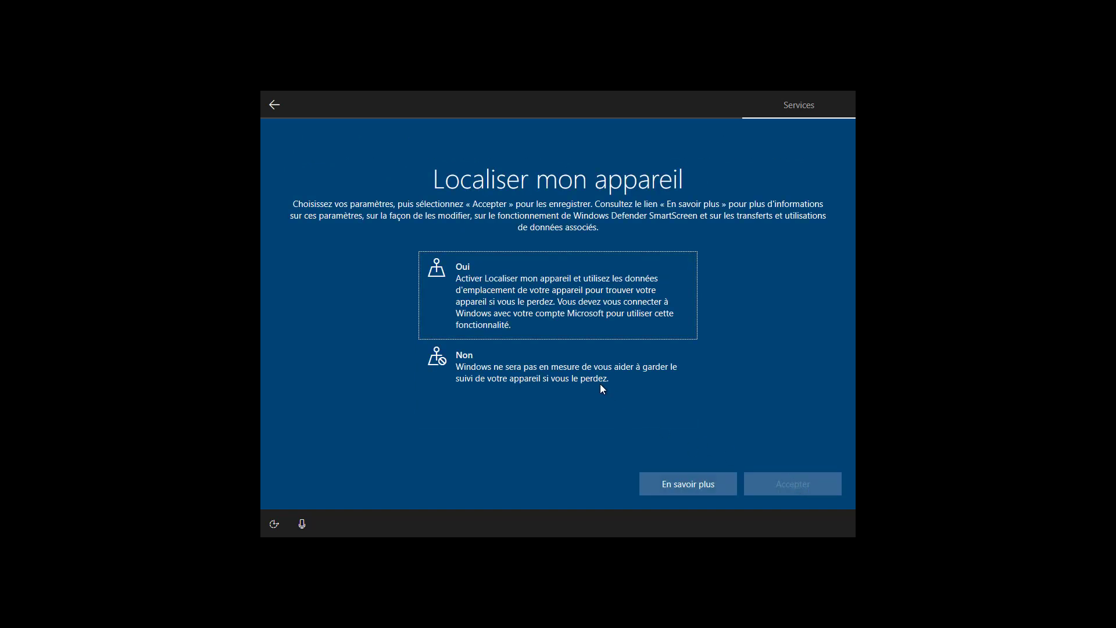
pyautogui.click(570, 367)
pyautogui.click(784, 484)
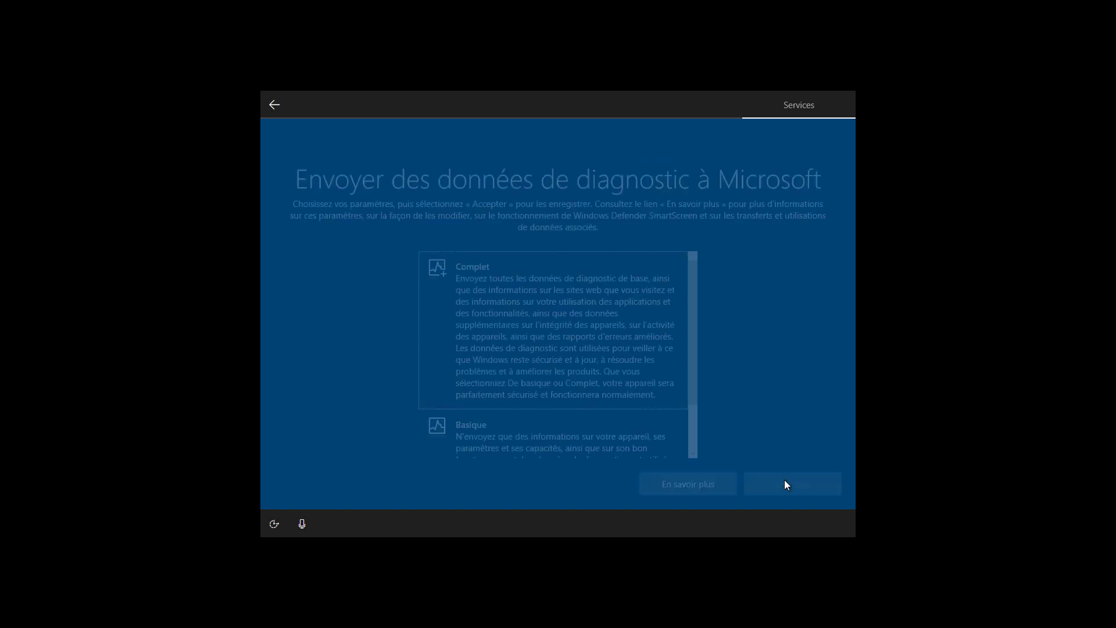
pyautogui.click(647, 449)
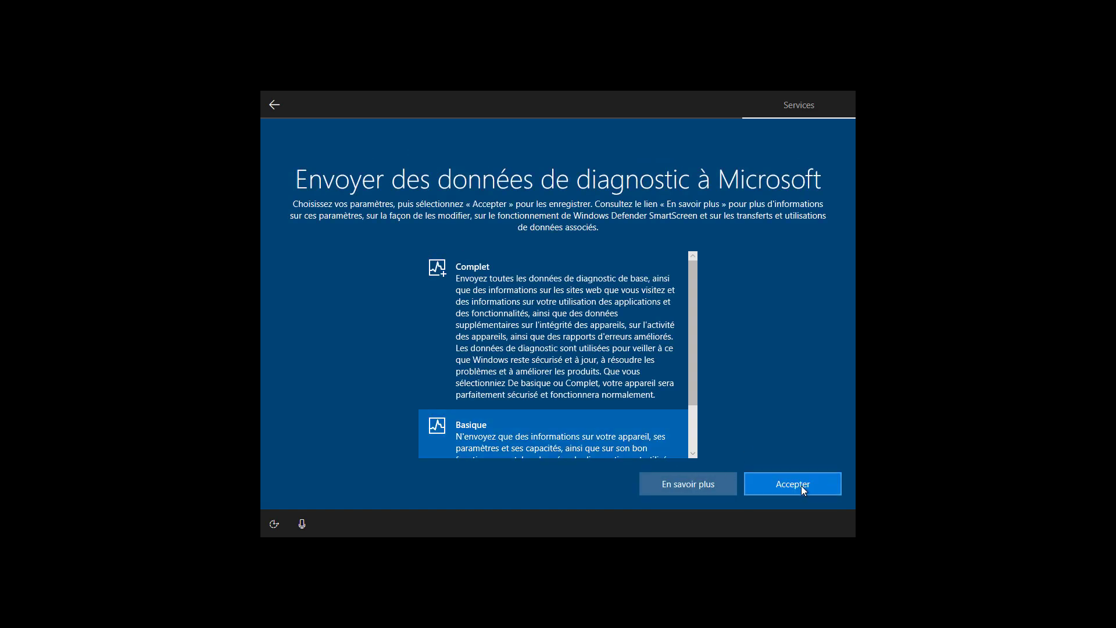
pyautogui.click(801, 485)
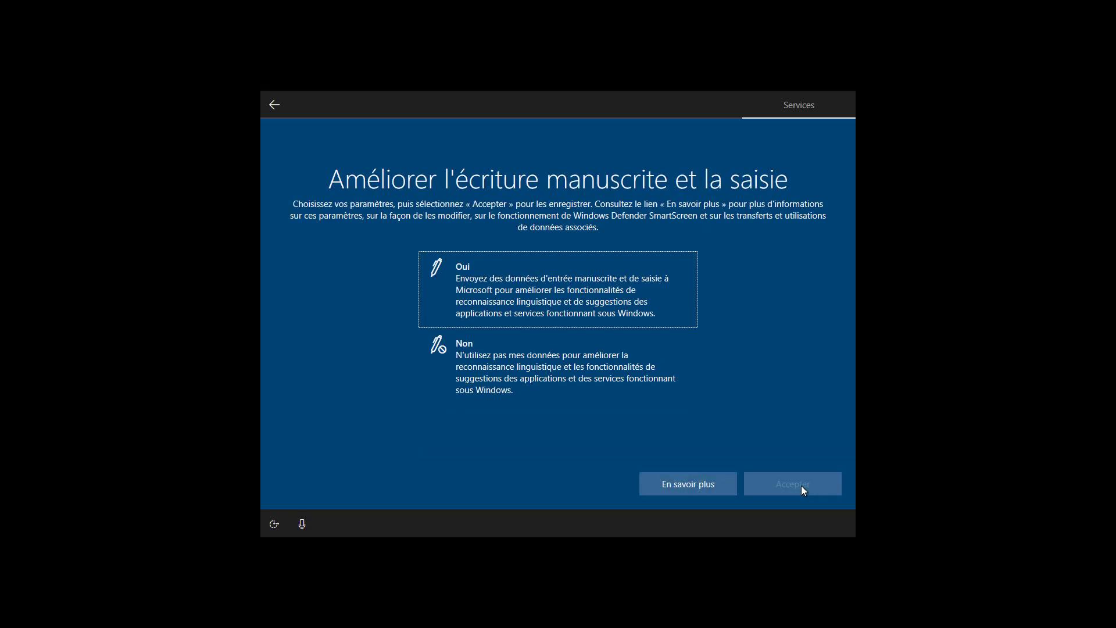
# Refuse handwriting/typing data, tailored experiences and the advertising ID.
pyautogui.click(588, 385)
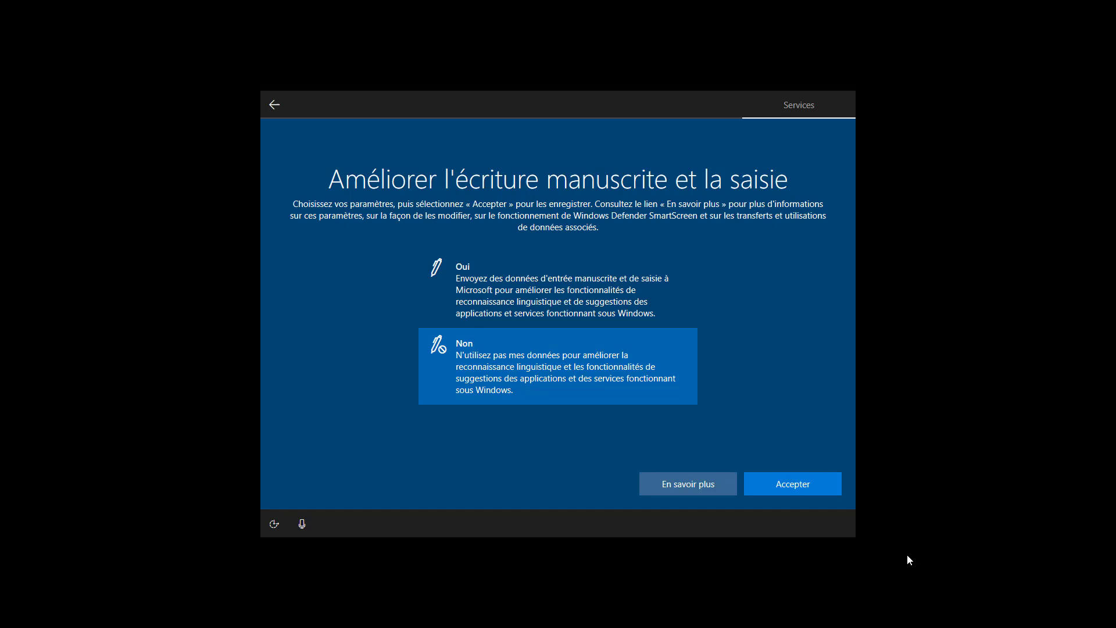
pyautogui.click(828, 489)
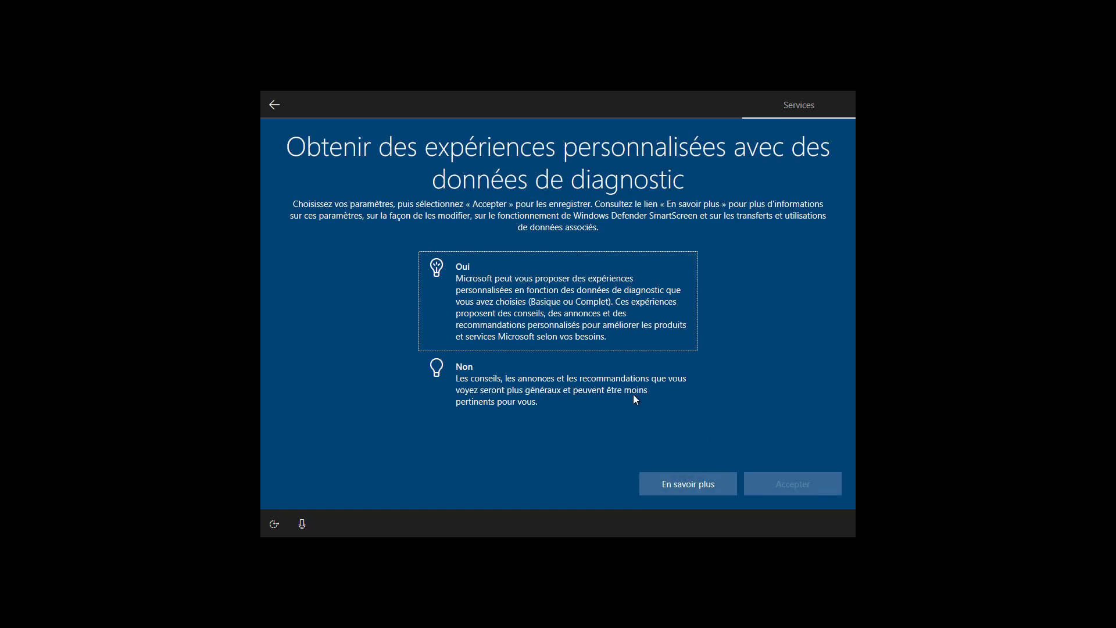
pyautogui.click(610, 392)
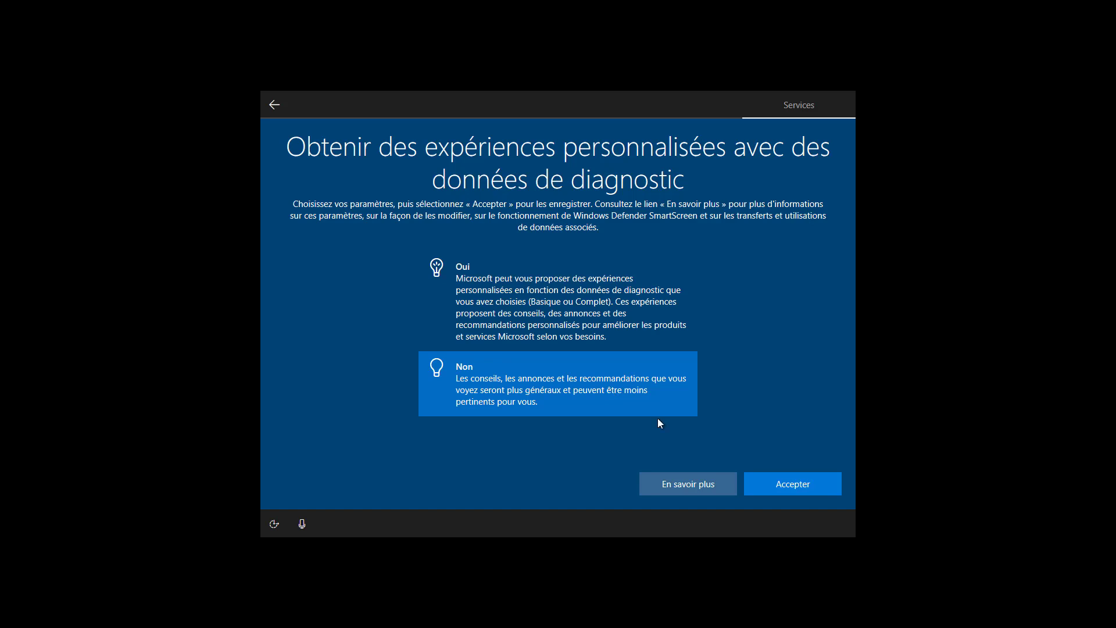
pyautogui.click(784, 479)
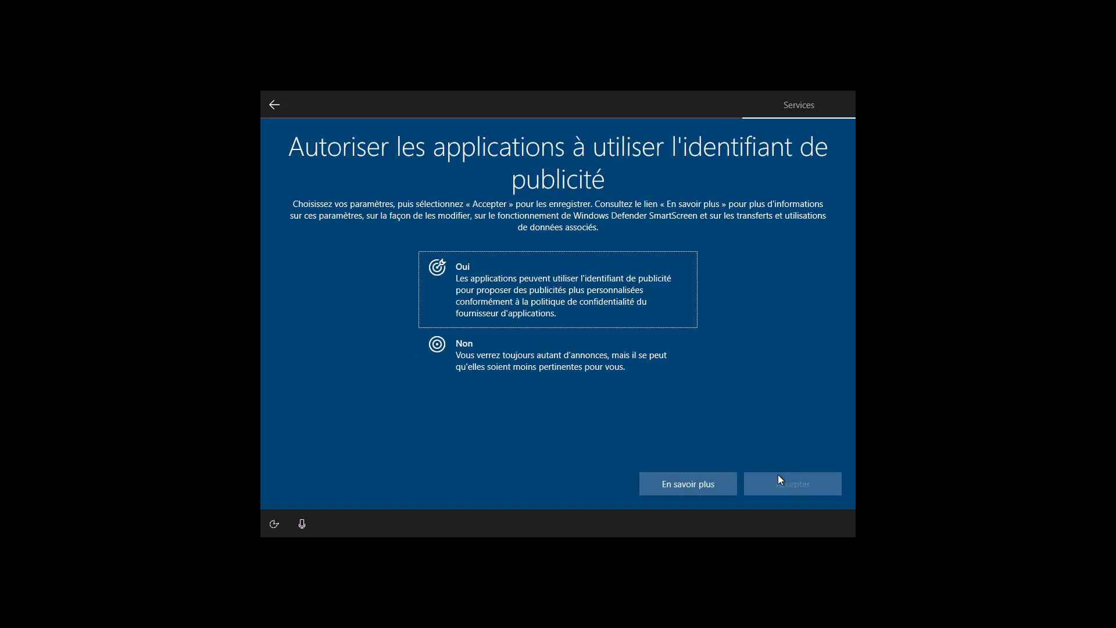
pyautogui.click(566, 356)
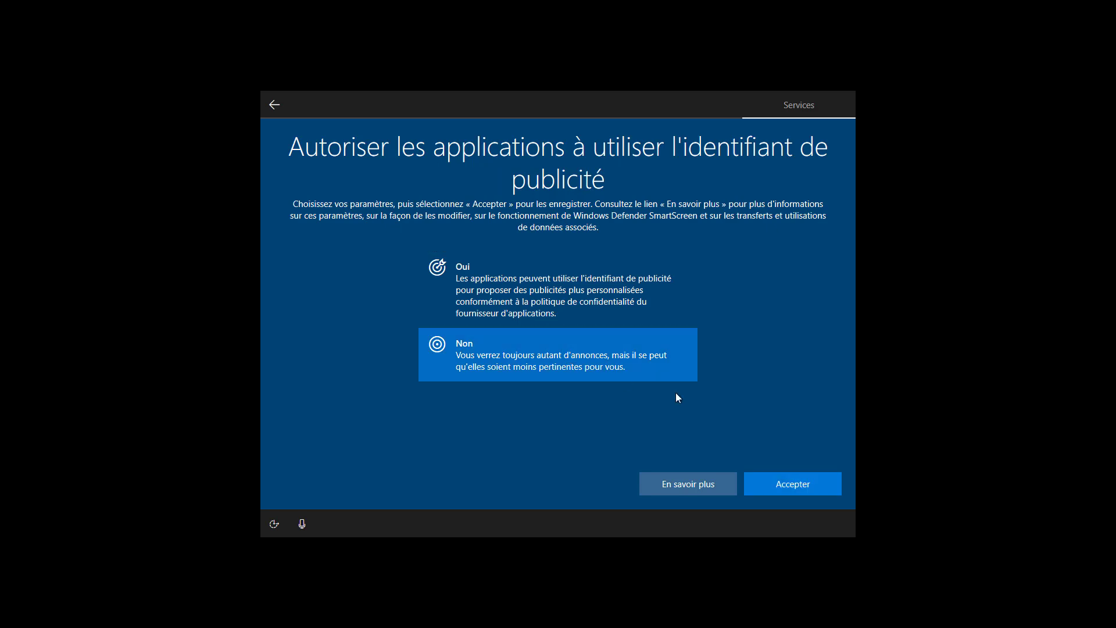
pyautogui.click(769, 486)
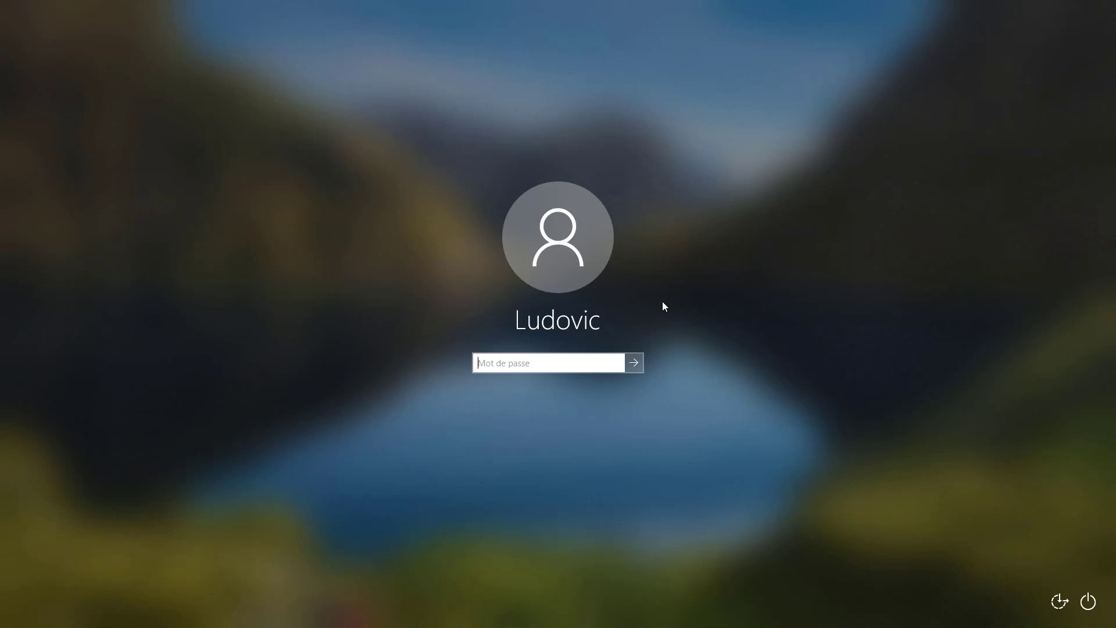
# Enter the account password in the Mot de passe field to sign in.
pyautogui.write('••••••••••')
pyautogui.press('Return')
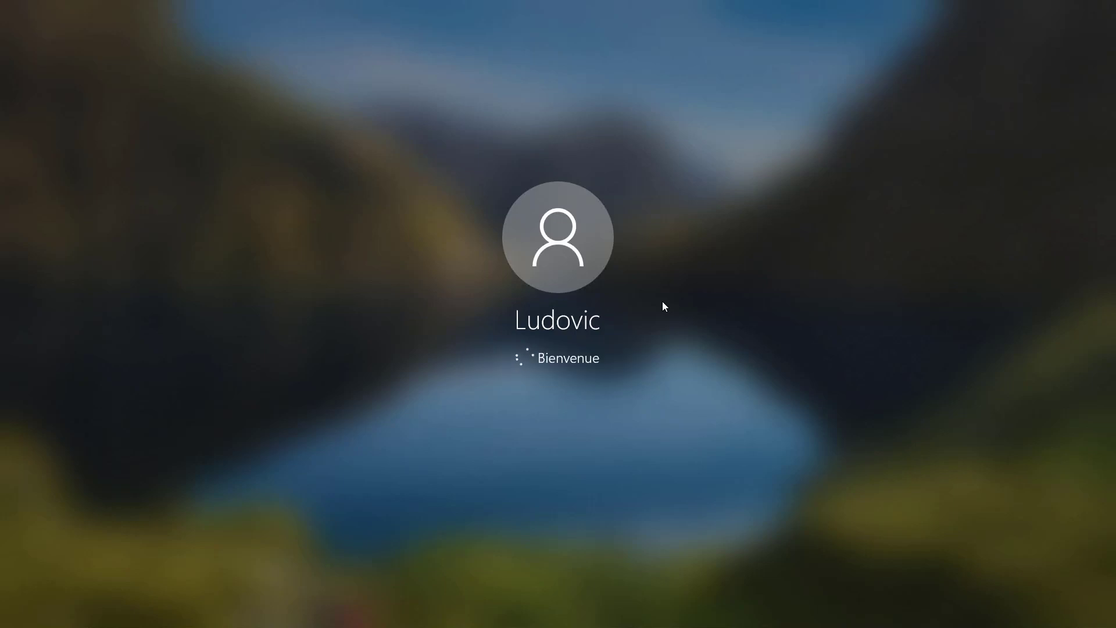